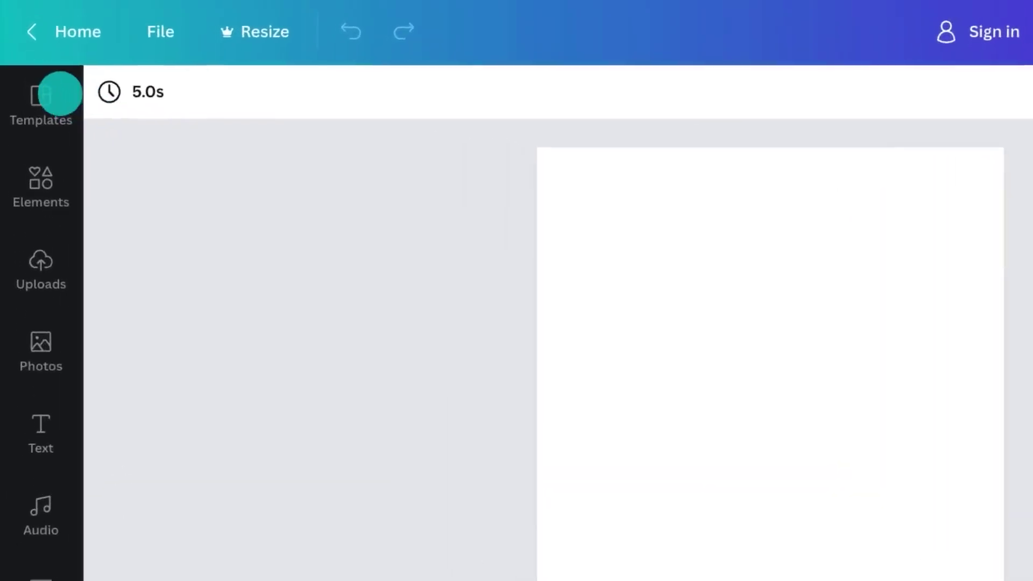
# Step: Open the Templates panel next to the blank design and scroll through the template collection
pyautogui.click(38, 68)
pyautogui.scroll(-5, 205, 241)
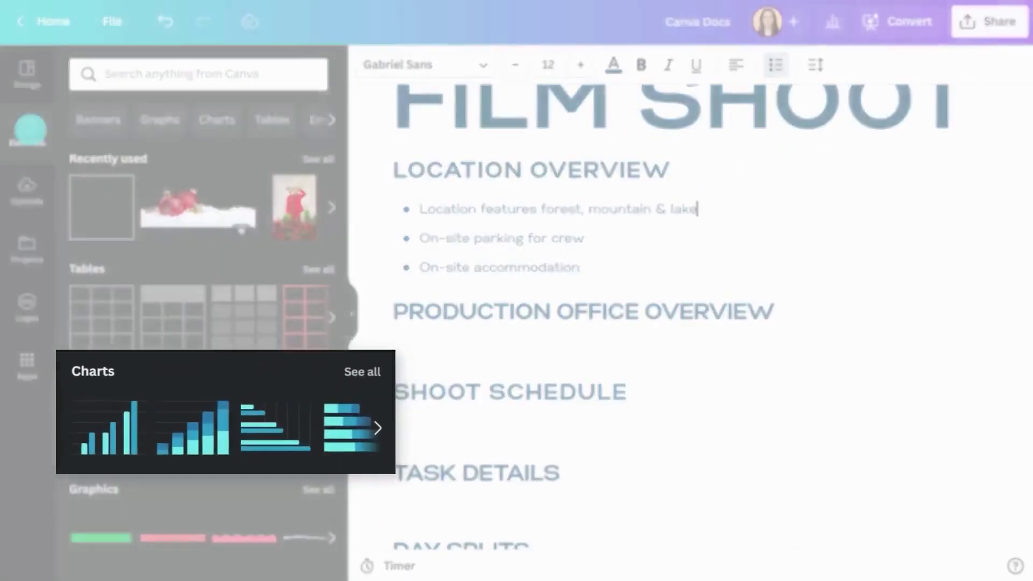
pyautogui.scroll(-1, 127, 215)
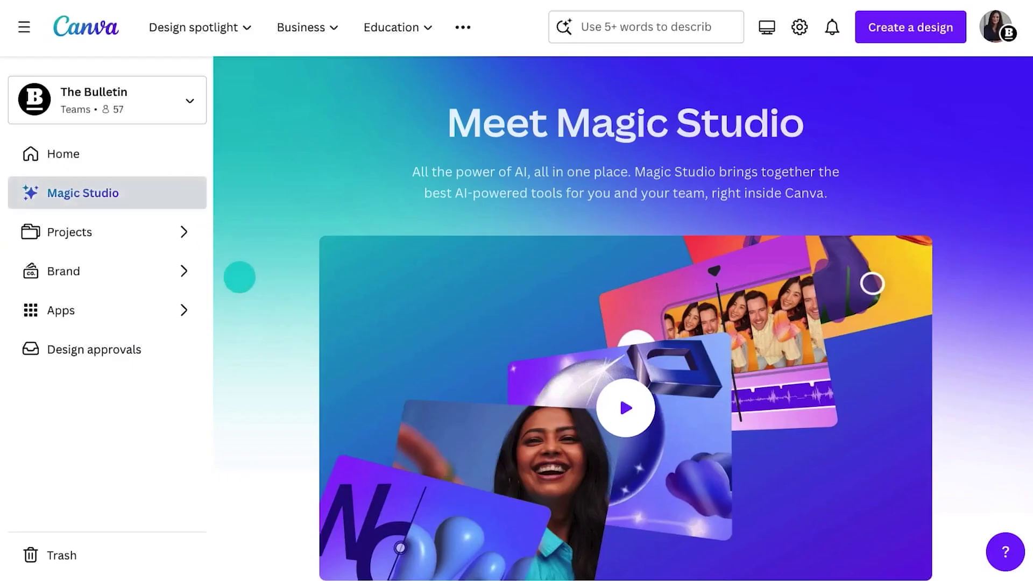
# Step: Complete the Magic Media video prompt as 'A vibrant city' and generate the video
pyautogui.scroll(-13, 240, 277)
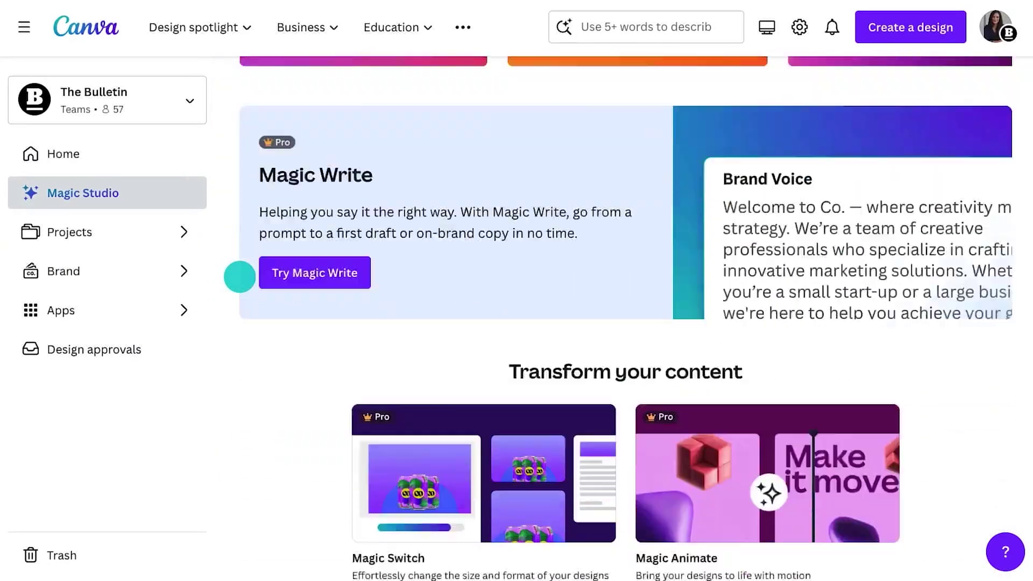
pyautogui.scroll(-11, 239, 277)
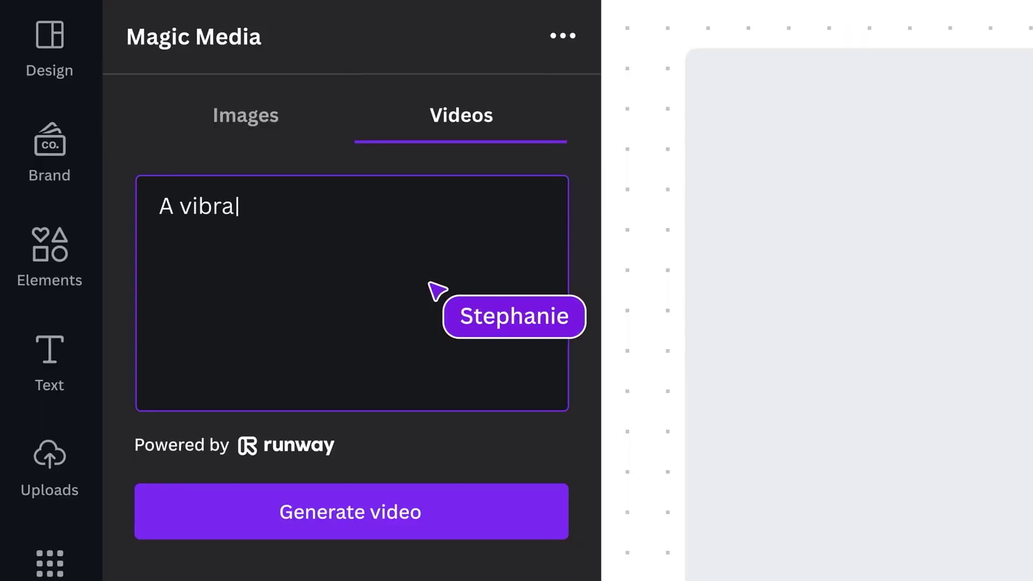
pyautogui.write('e city')
pyautogui.click(477, 512)
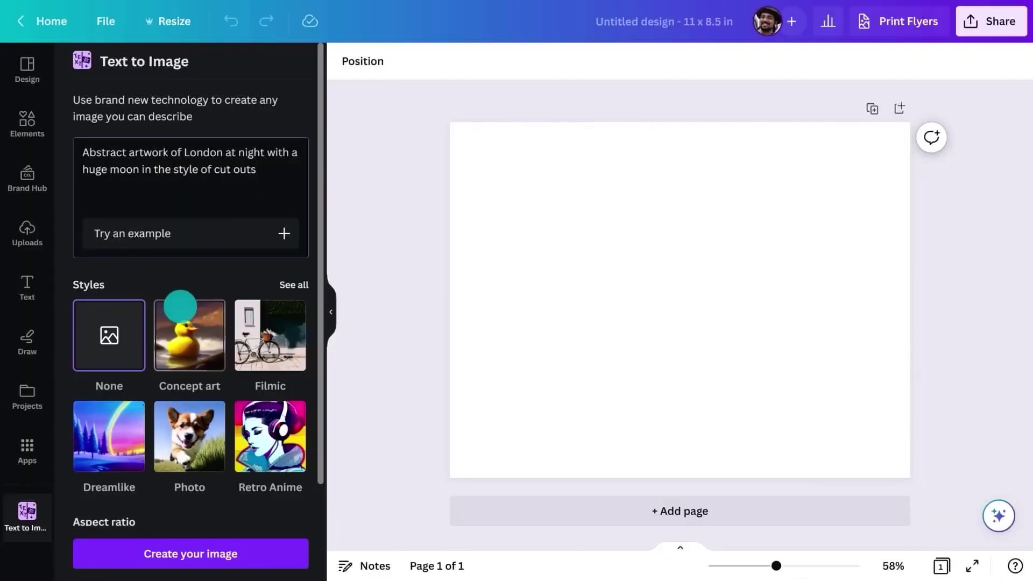
# Step: Select the person photo on the slide and place the generated fish video on the page
pyautogui.scroll(-2, 179, 306)
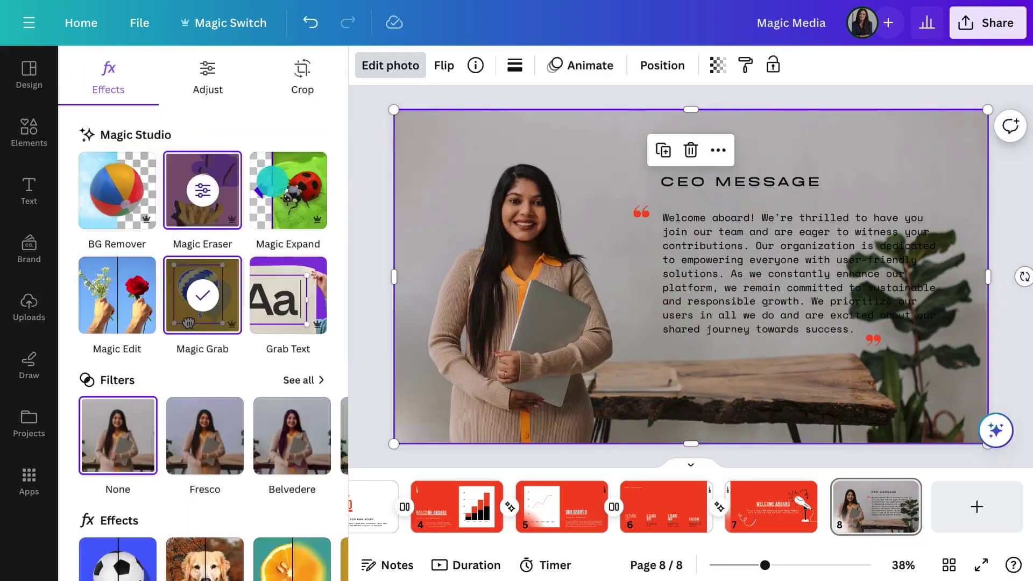
pyautogui.click(432, 291)
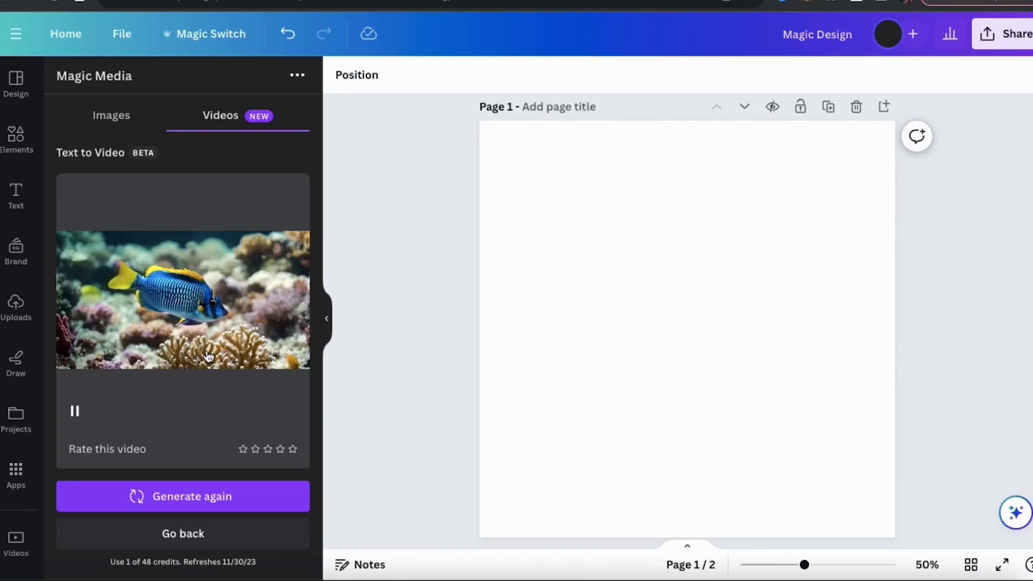
pyautogui.click(209, 356)
# Step: Set the fish video as the page background, then add and enlarge a generated kitchen image
pyautogui.rightClick(589, 369)
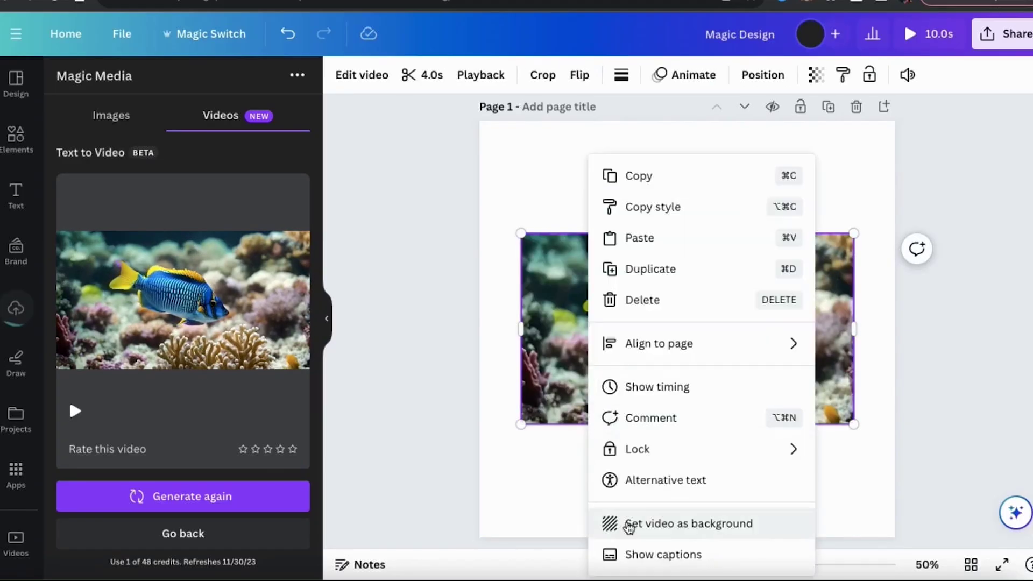
pyautogui.click(627, 521)
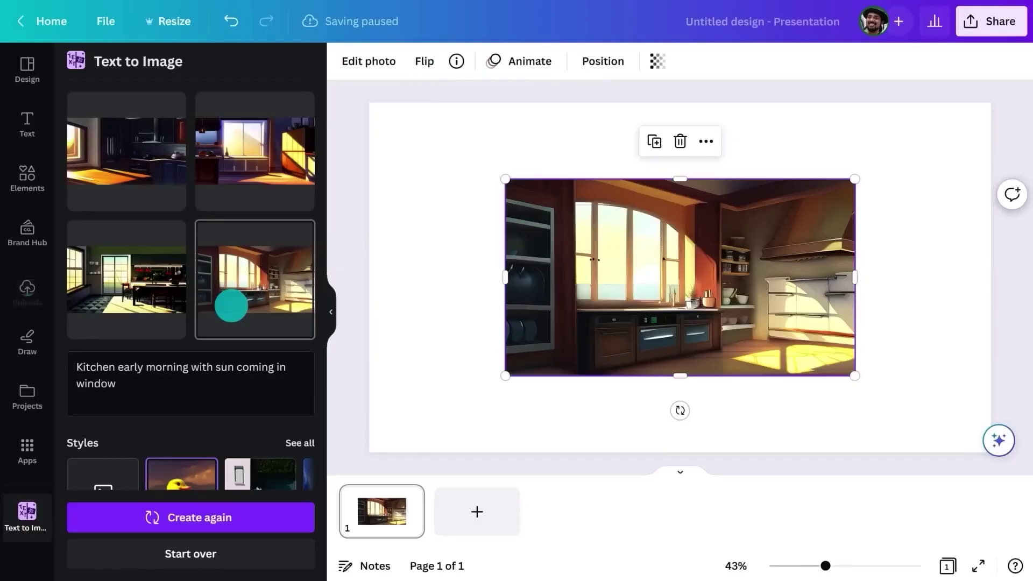
pyautogui.moveTo(231, 305); pyautogui.dragTo(634, 233)
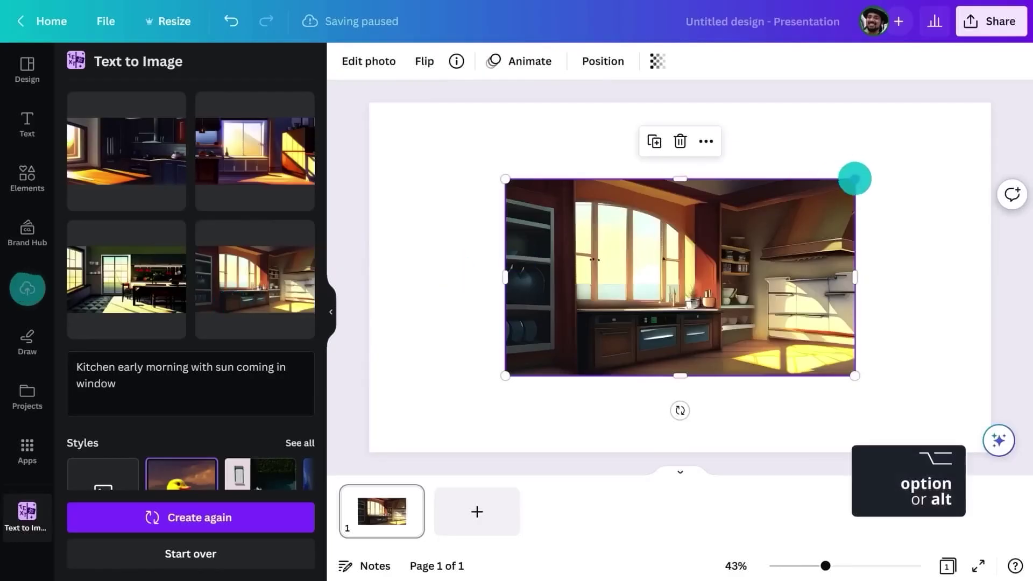
pyautogui.moveTo(855, 179); pyautogui.dragTo(992, 115)
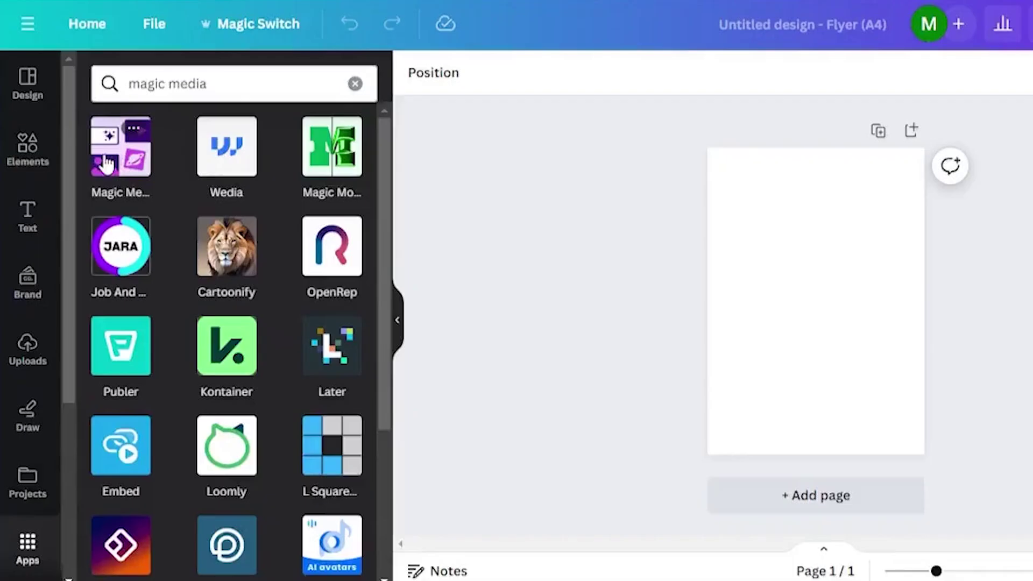
# Step: Open Magic Media and generate a landscape abstract artwork of London at night with a huge moon
pyautogui.click(105, 161)
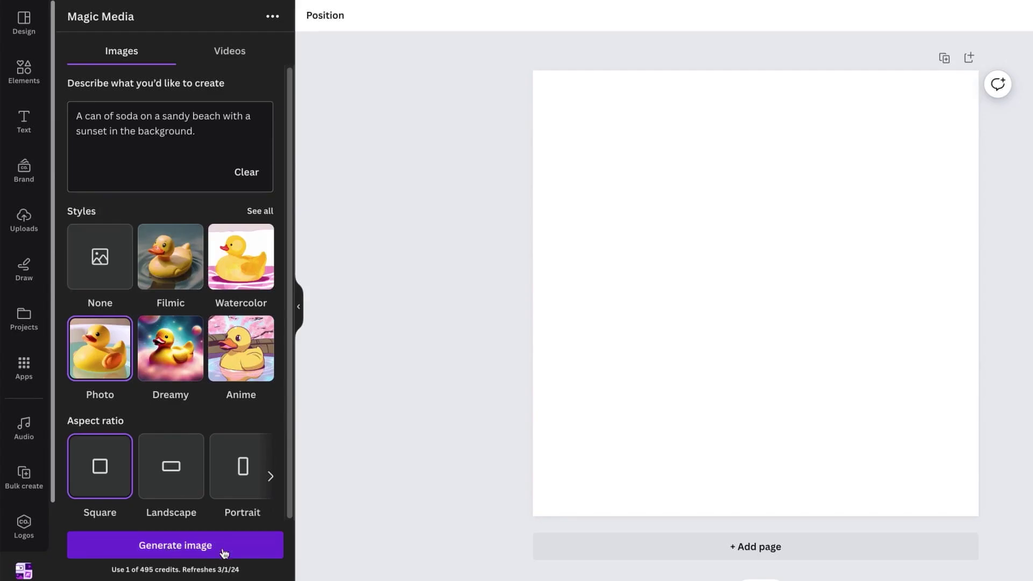
pyautogui.click(224, 550)
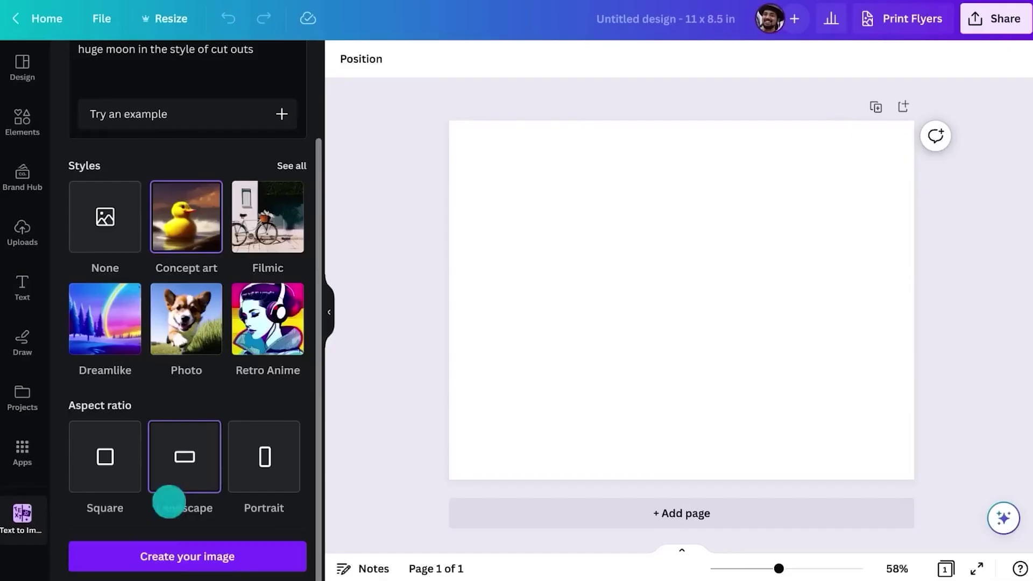
pyautogui.click(159, 557)
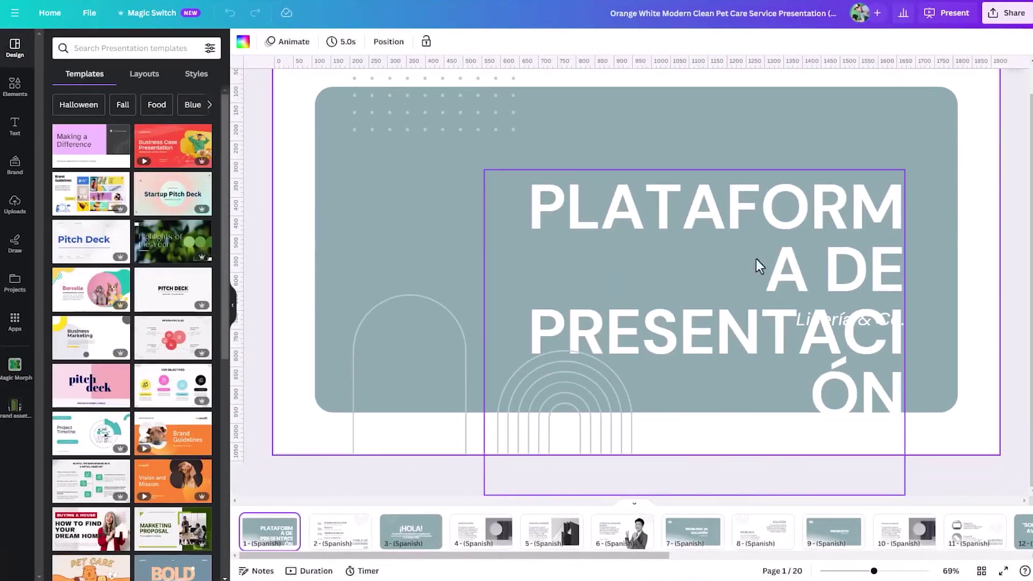
# Step: Scroll up to the File type options in the Quiz Time video's Download panel
pyautogui.scroll(1, 631, 292)
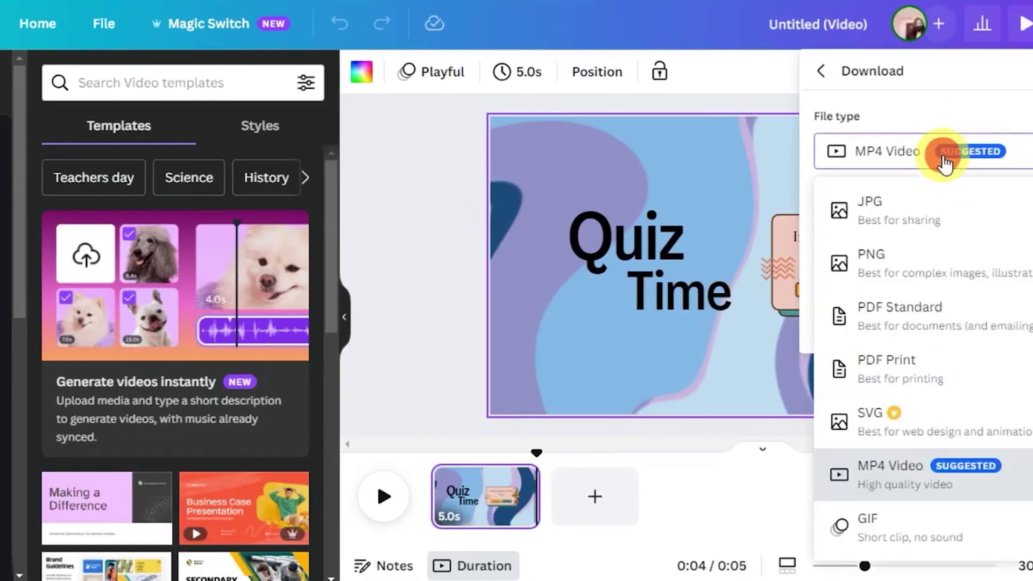
# Step: Choose JPG as the download file type
pyautogui.click(909, 216)
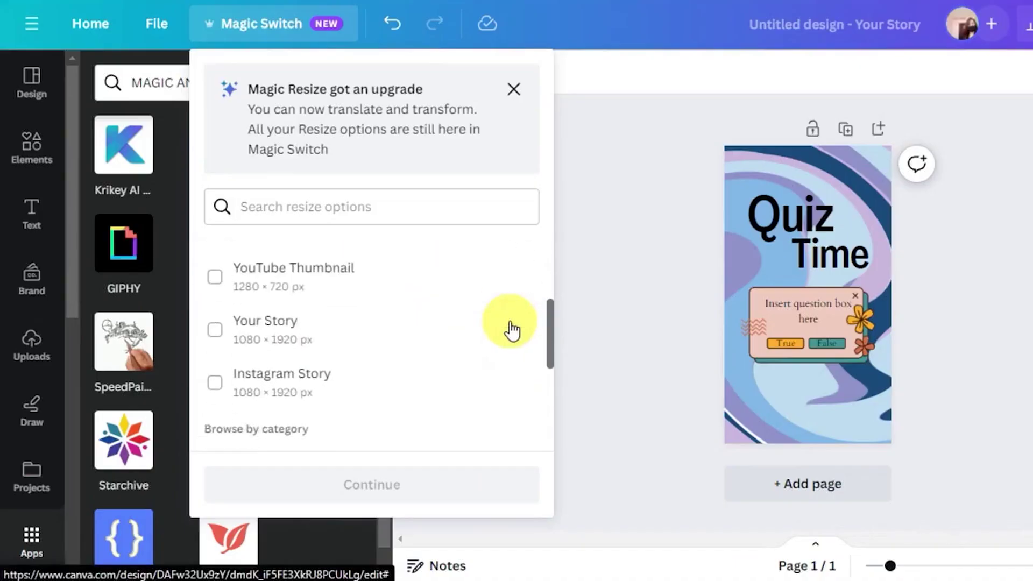
pyautogui.scroll(2, 264, 285)
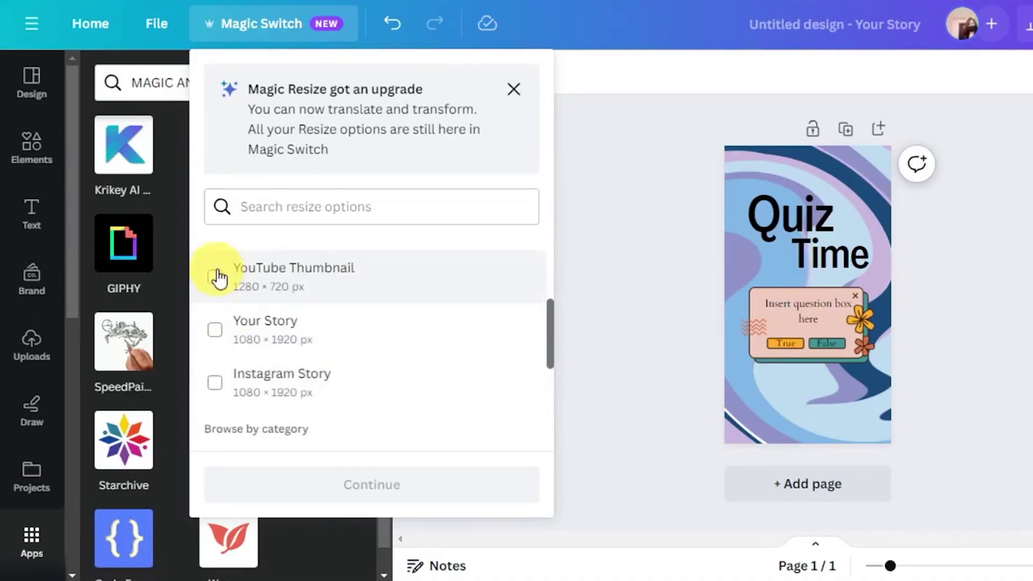
pyautogui.scroll(-2, 354, 364)
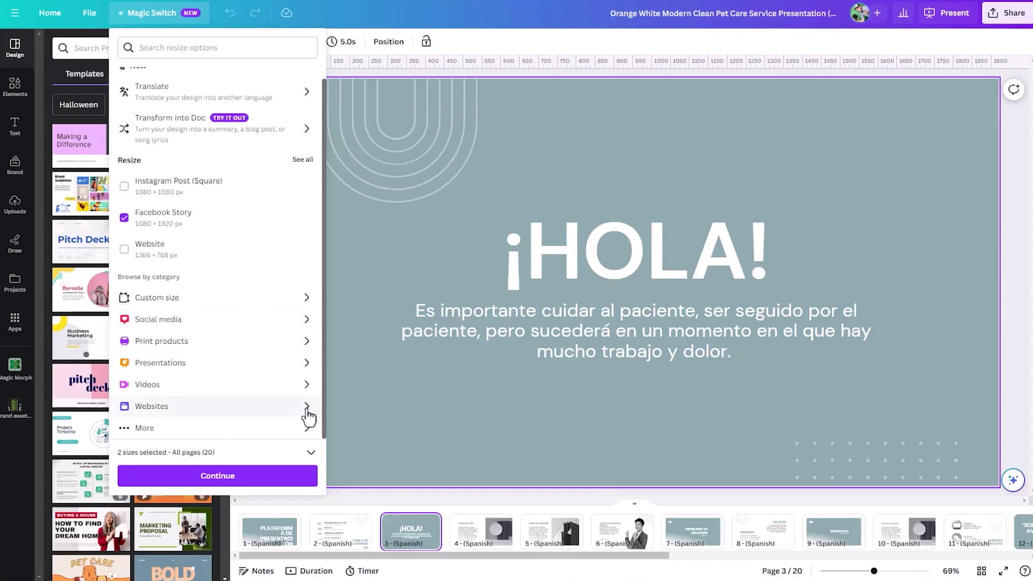
# Step: Resize page 37 into a Facebook Post (Landscape) version with Magic Switch
pyautogui.click(307, 410)
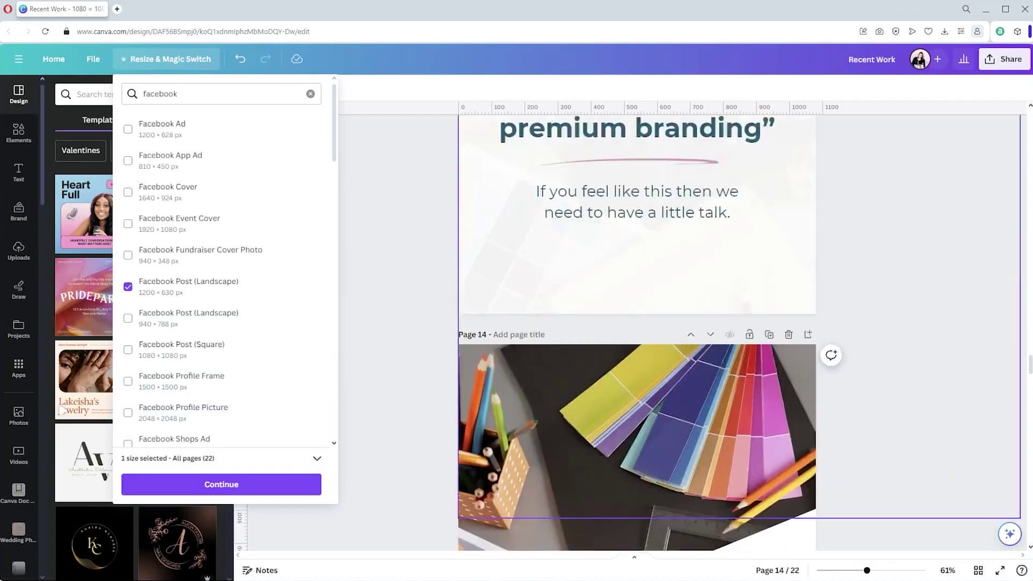
pyautogui.scroll(-15, 638, 323)
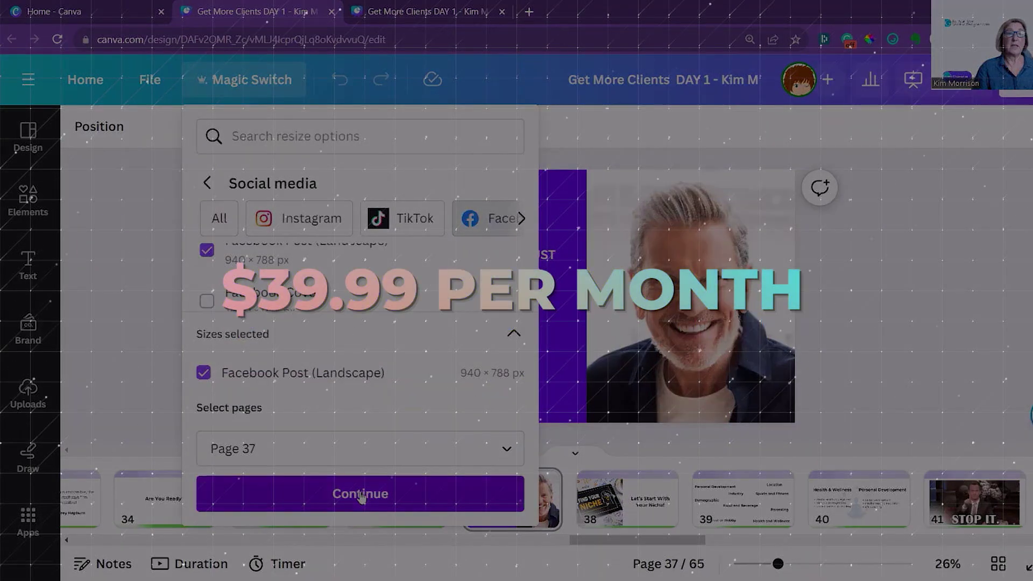
pyautogui.click(360, 494)
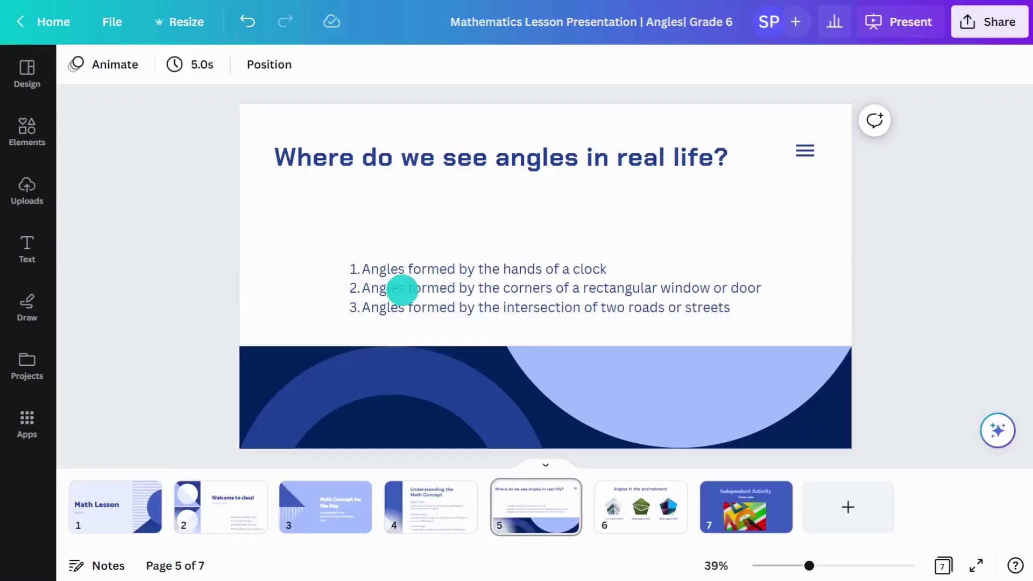
# Step: Use the Elements library to insert the handbag shop video below the bag carousel
pyautogui.click(404, 289)
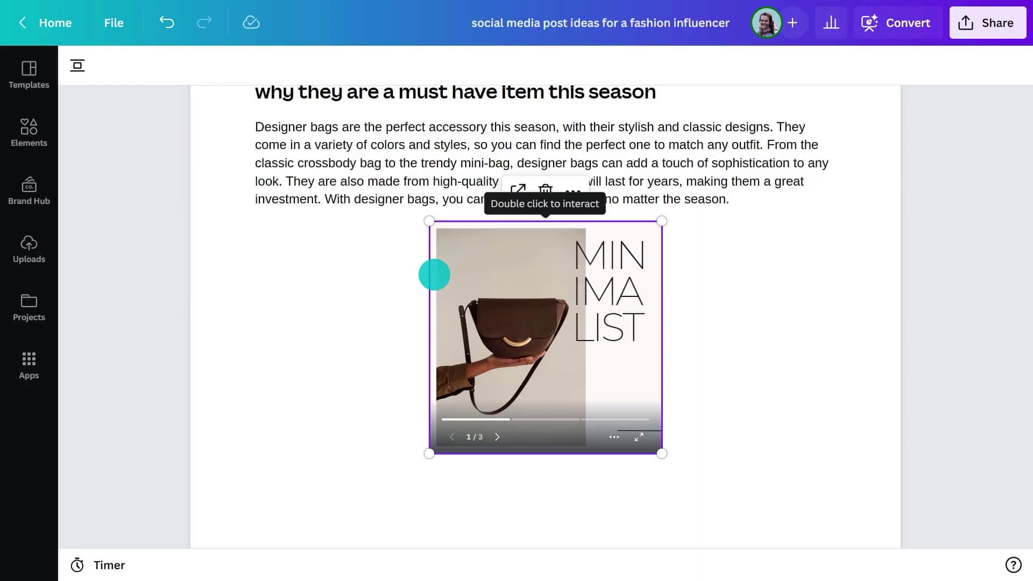
pyautogui.click(31, 132)
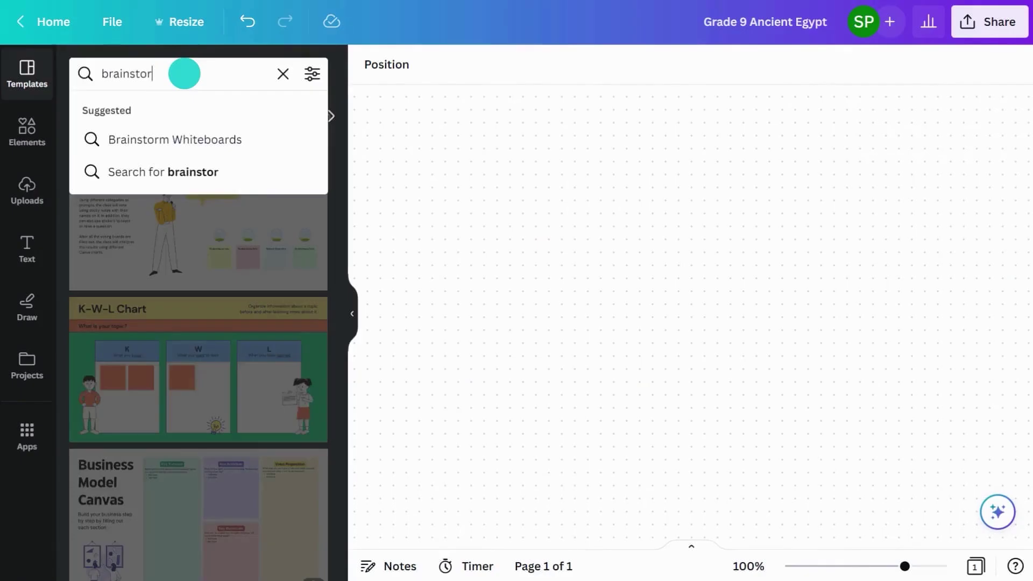
pyautogui.press('Return')
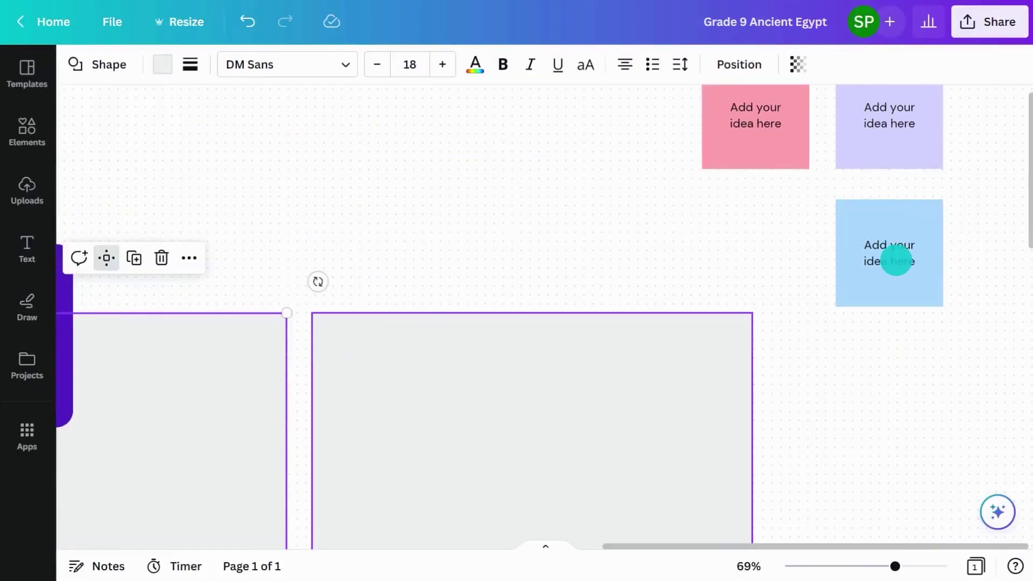
pyautogui.click(895, 258)
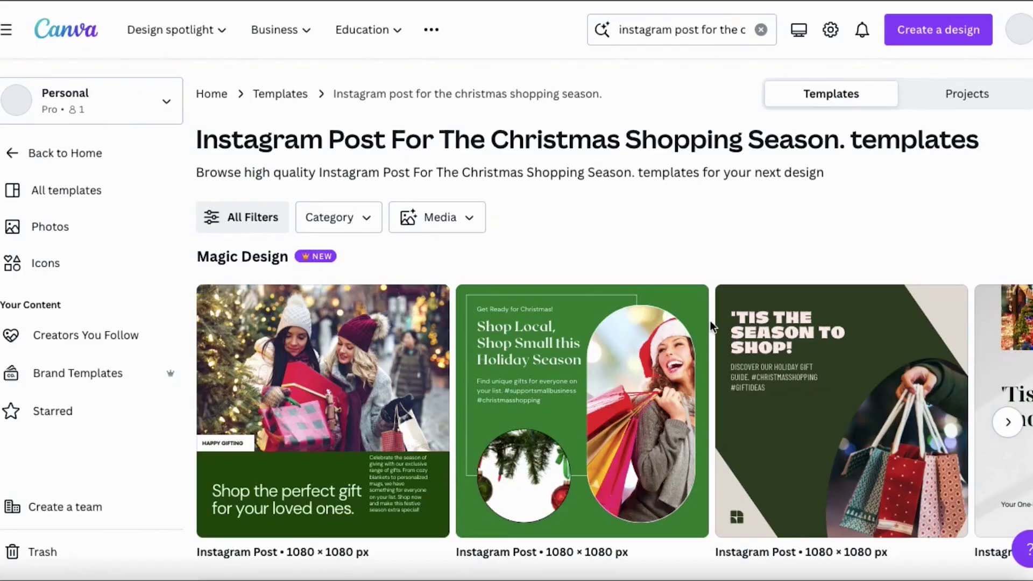
# Step: Get Magic Design results in the Modern style
pyautogui.scroll(-2, 711, 320)
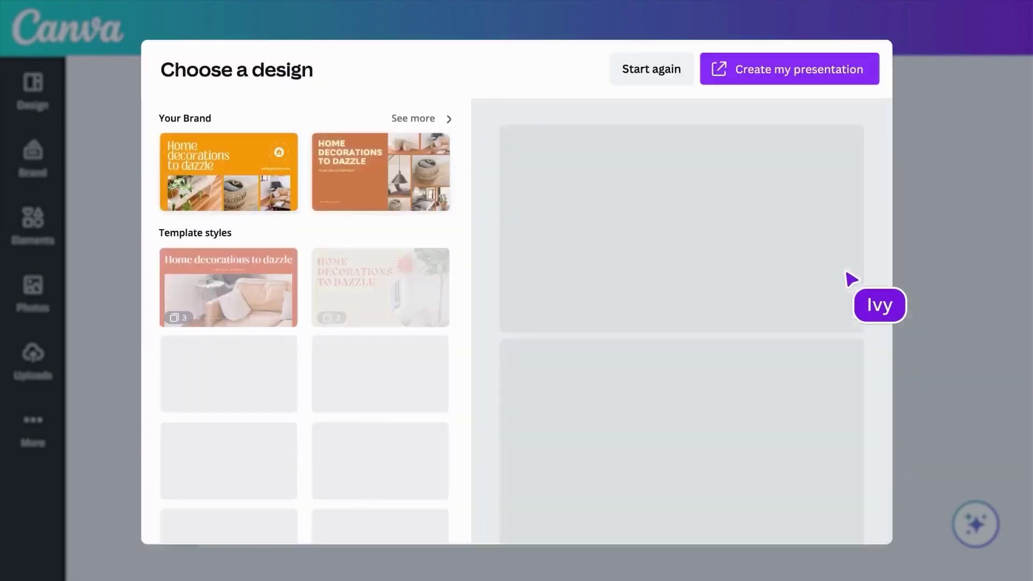
pyautogui.click(719, 145)
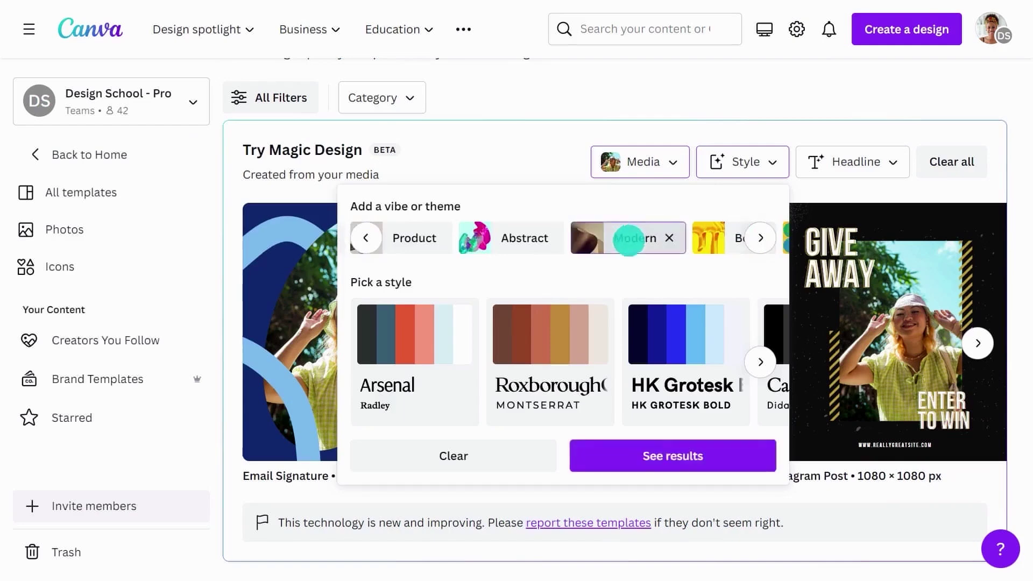
pyautogui.click(651, 444)
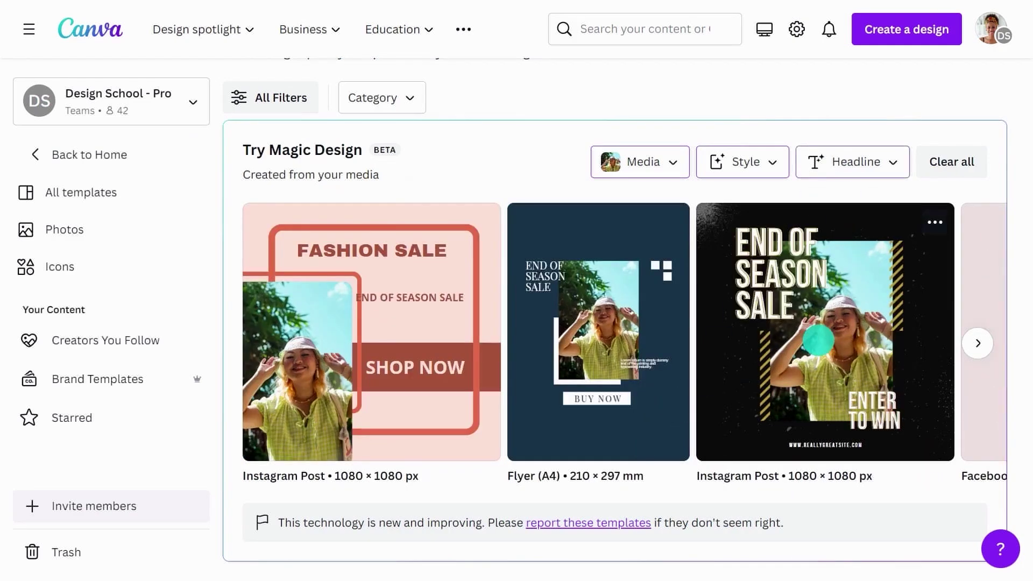
# Step: Narrow the Magic Design results to Social media > Instagram Post and show more designs
pyautogui.click(415, 100)
pyautogui.click(411, 203)
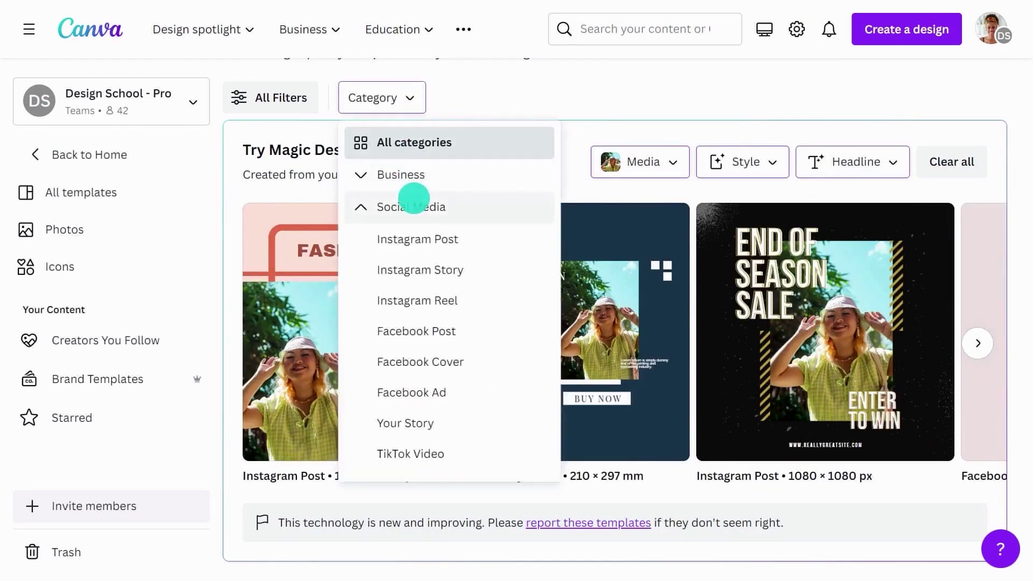
pyautogui.click(416, 237)
pyautogui.click(979, 330)
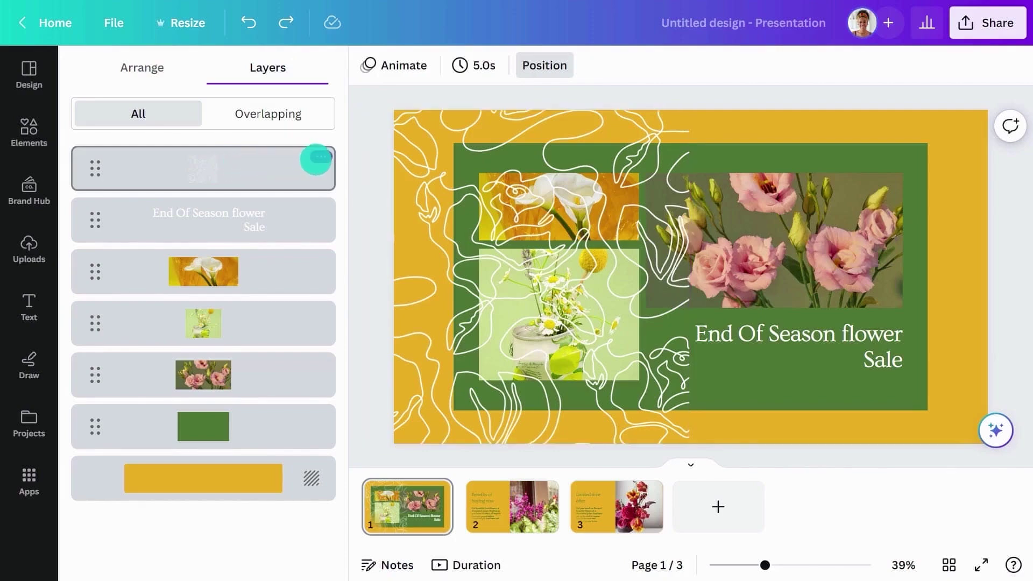
# Step: Duplicate the white line-art overlay layer and drag the copy toward the slide's right
pyautogui.click(320, 157)
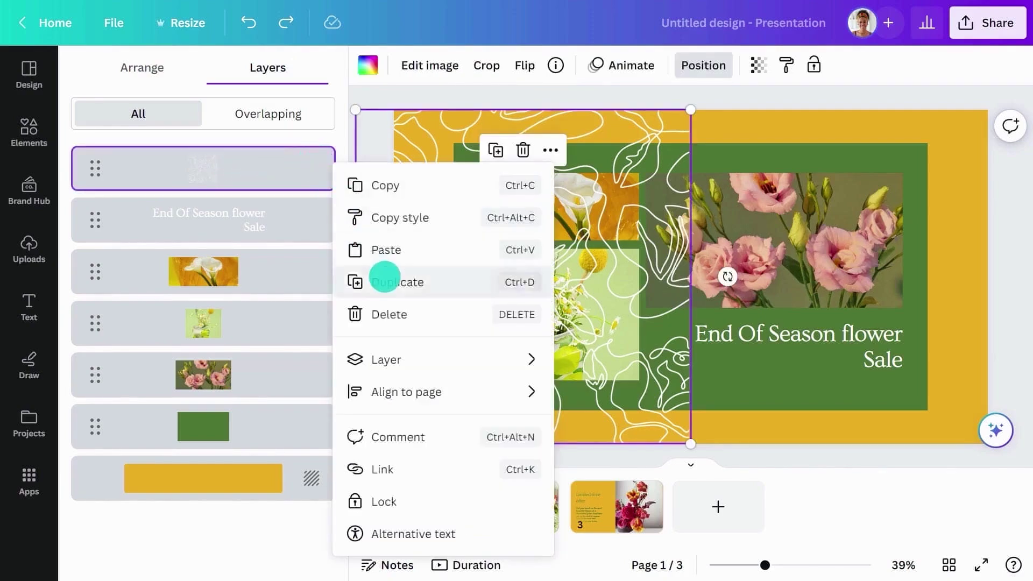
pyautogui.click(385, 281)
pyautogui.moveTo(385, 277); pyautogui.dragTo(785, 276)
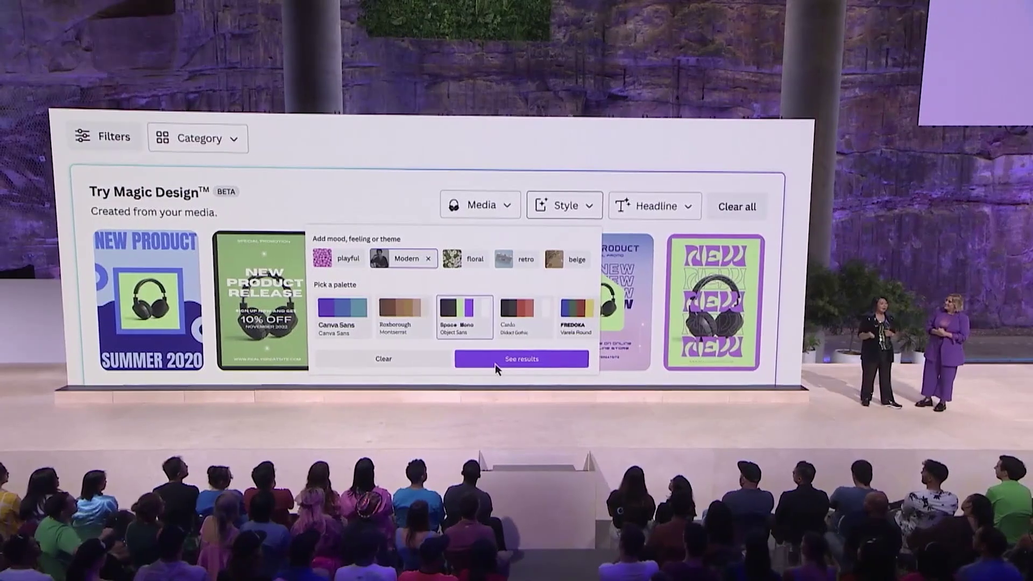
# Step: Generate Magic Design results with the chosen style and scroll through them
pyautogui.click(495, 359)
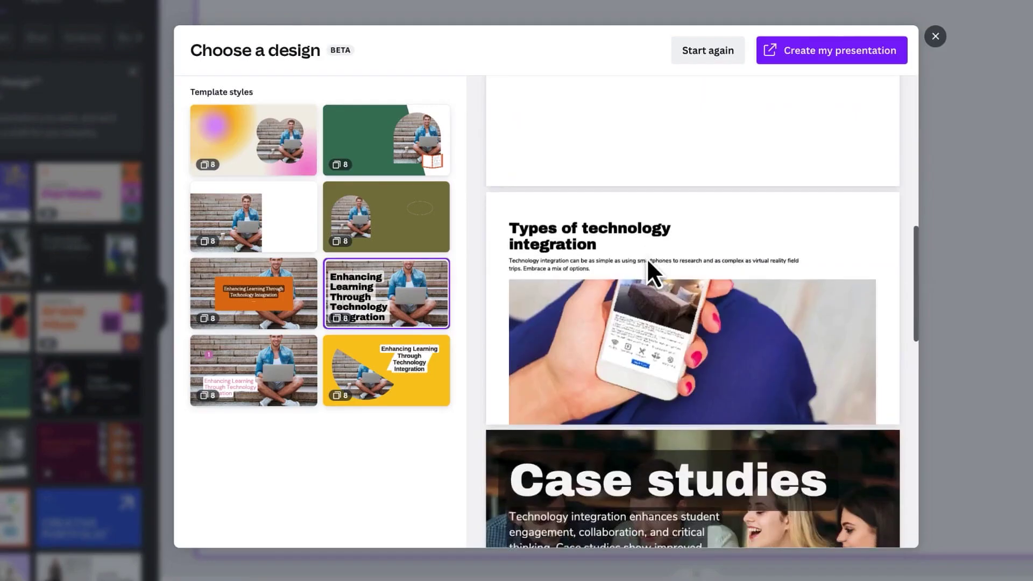
pyautogui.scroll(-5, 647, 257)
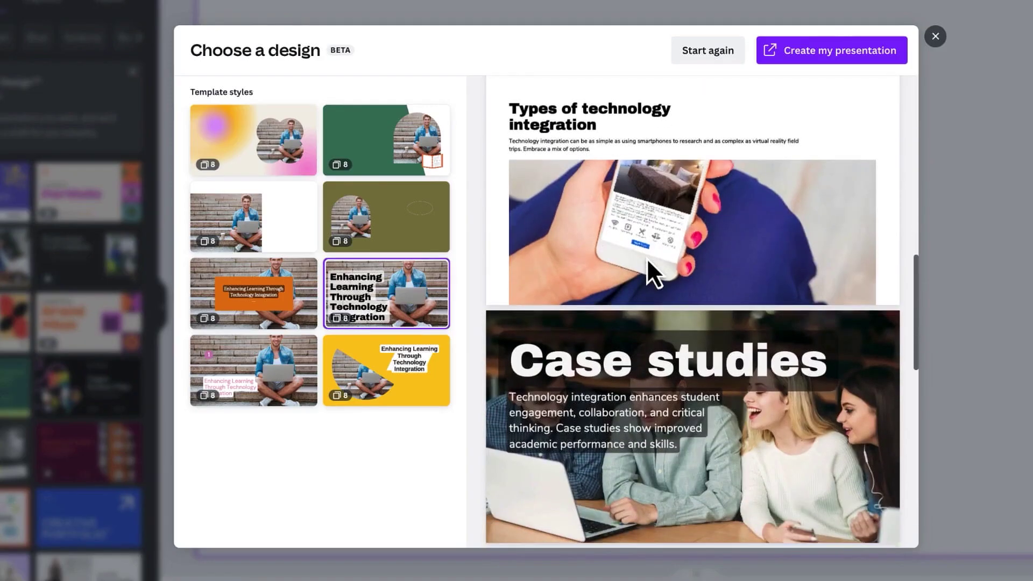
pyautogui.scroll(-1, 648, 258)
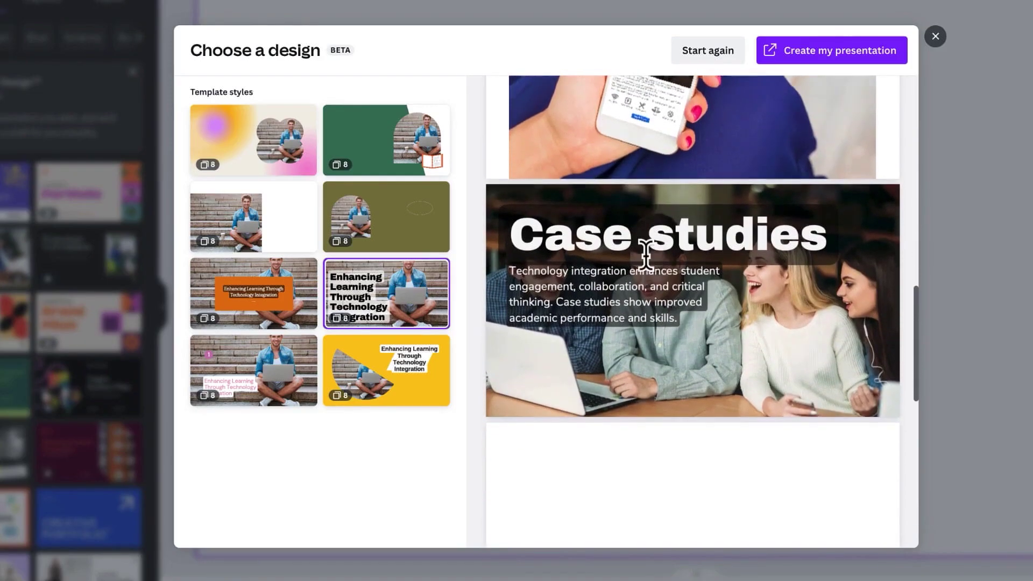
pyautogui.scroll(-4, 647, 257)
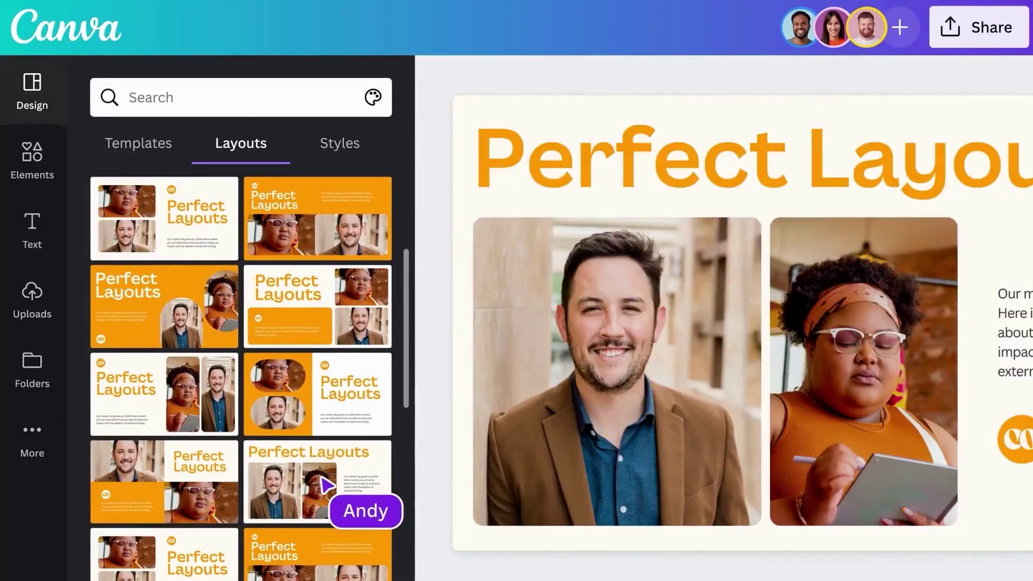
pyautogui.scroll(-3, 326, 484)
pyautogui.scroll(-3, 327, 484)
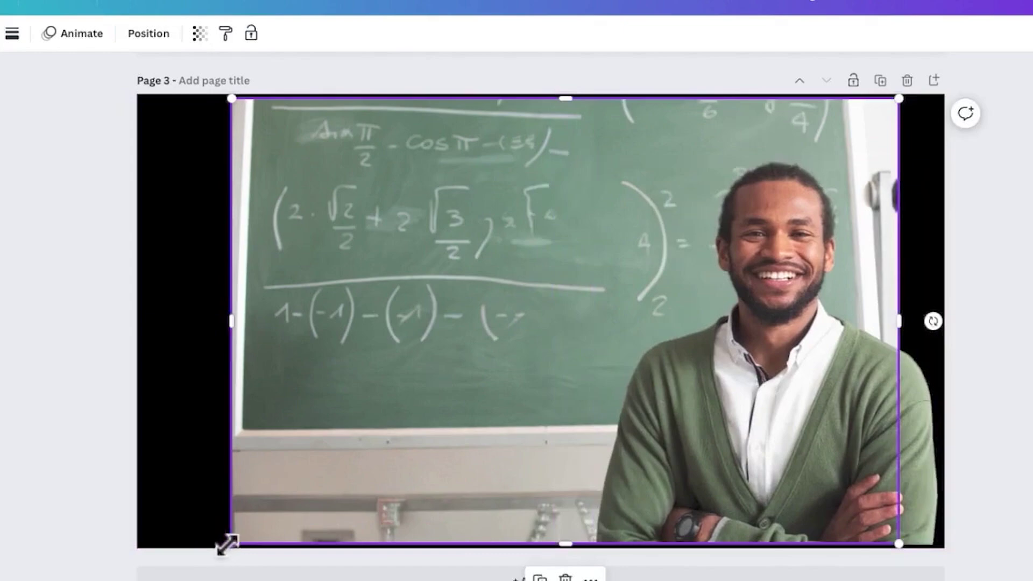
# Step: Adjust the hiker photo's shadow angle, then filter and browse the Espresso Martini FIZZ audio tracks
pyautogui.moveTo(227, 545); pyautogui.dragTo(136, 579)
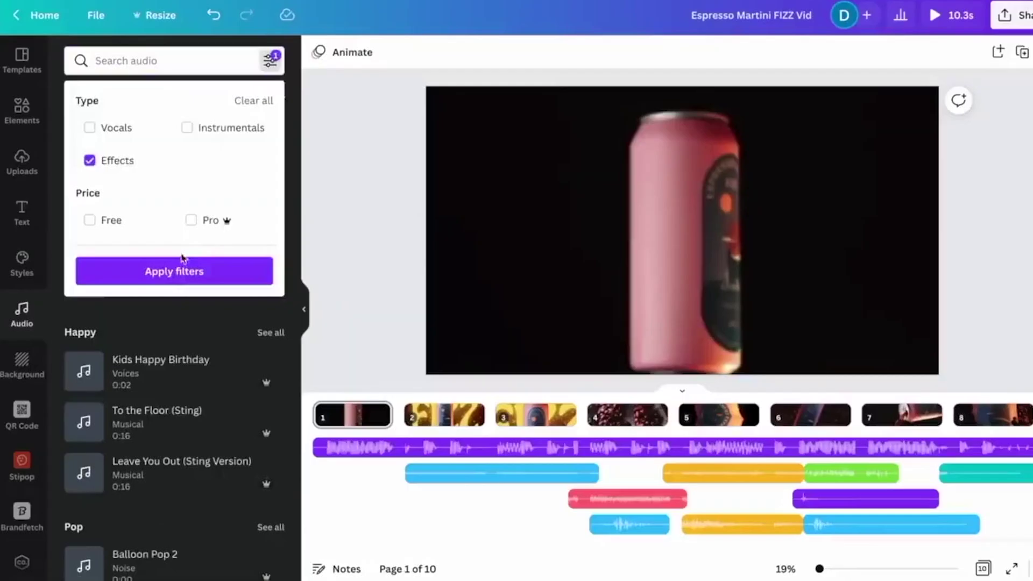
pyautogui.click(182, 267)
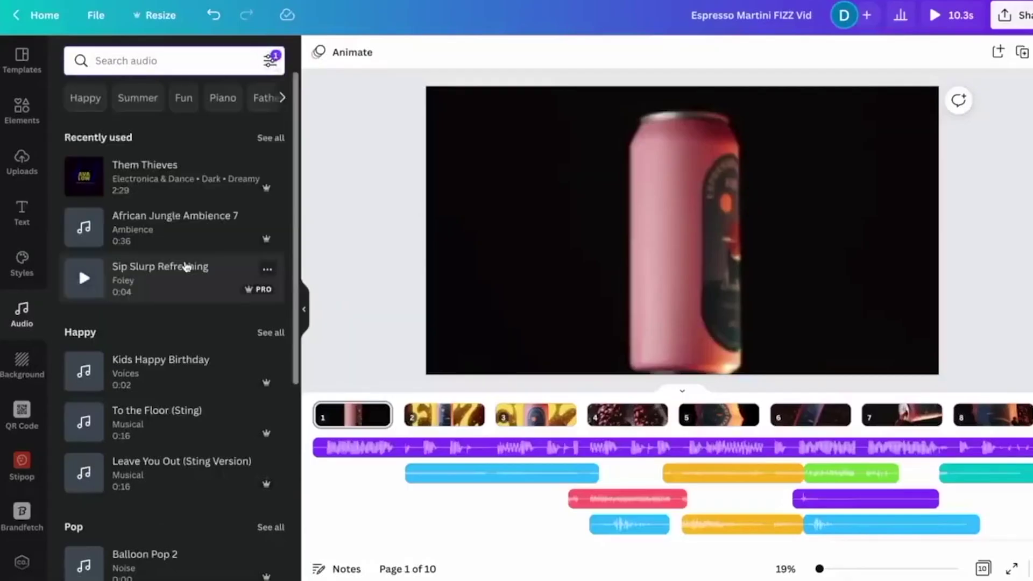
pyautogui.scroll(-10, 185, 277)
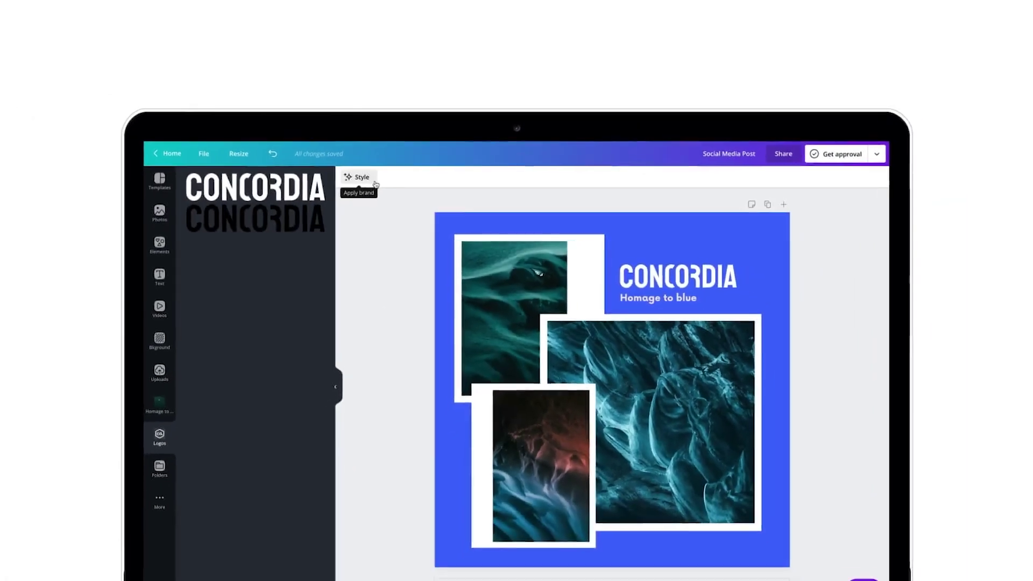
# Step: Apply the brand's teal styling to the Concordia post
pyautogui.click(318, 171)
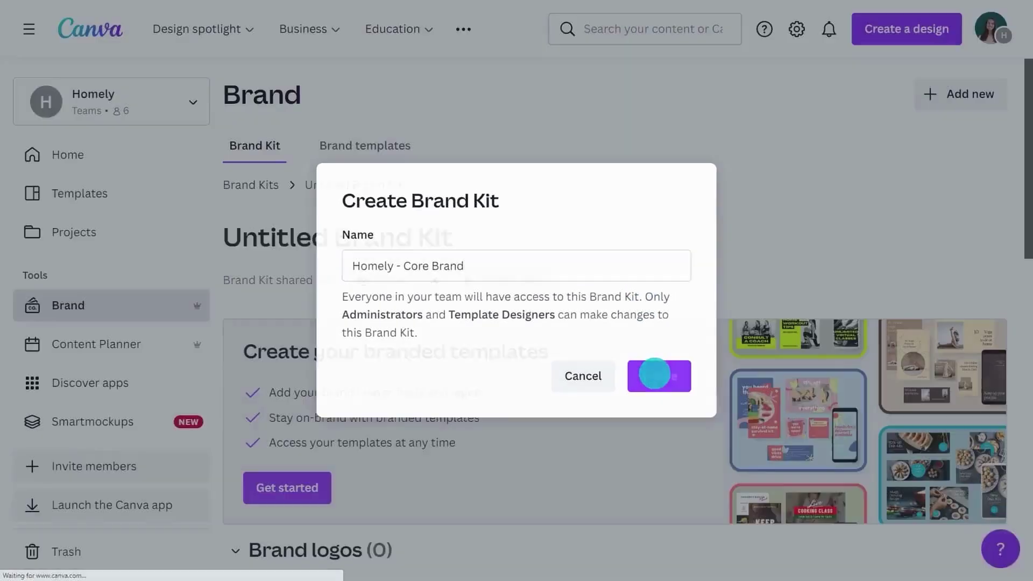
# Step: Create a brand kit named 'Homely - Core'
pyautogui.click(654, 374)
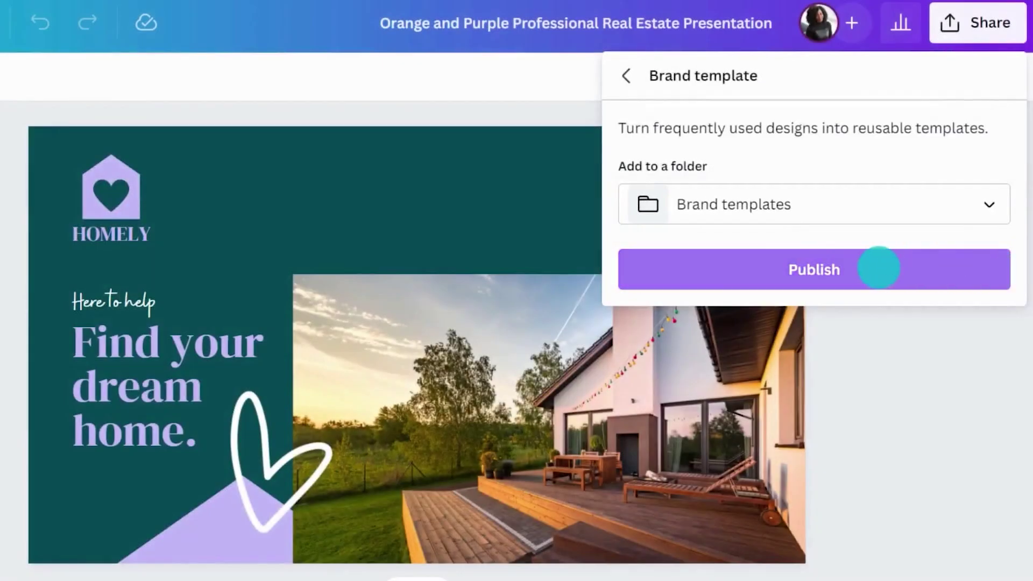
# Step: Publish the real estate presentation as a brand template in the Brand templates folder
pyautogui.click(878, 268)
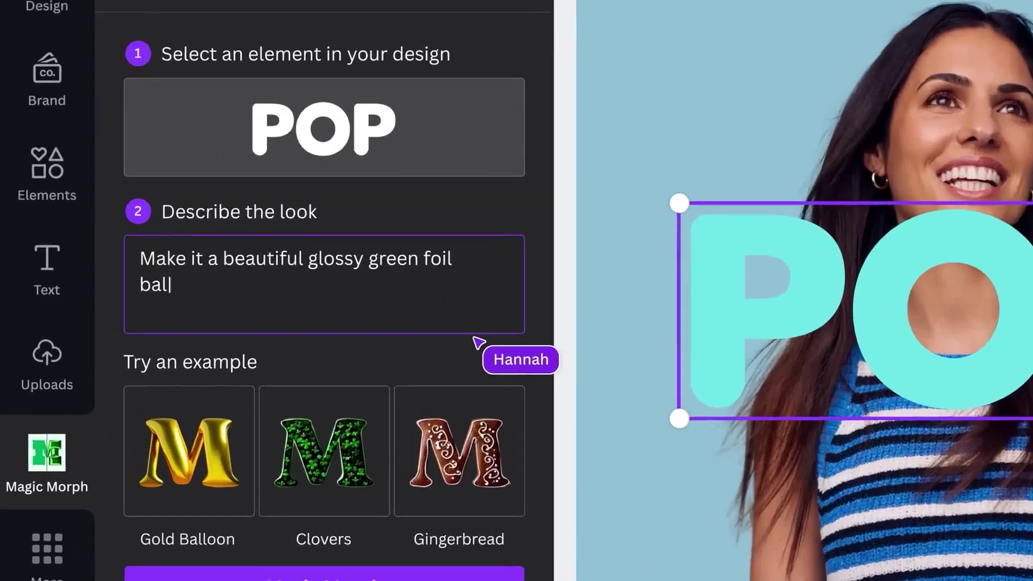
# Step: Finish the POP prompt: 'Make it a beautiful glossy green foil balloon with a sharp reflection'
pyautogui.write('oon with a sharp reflection')
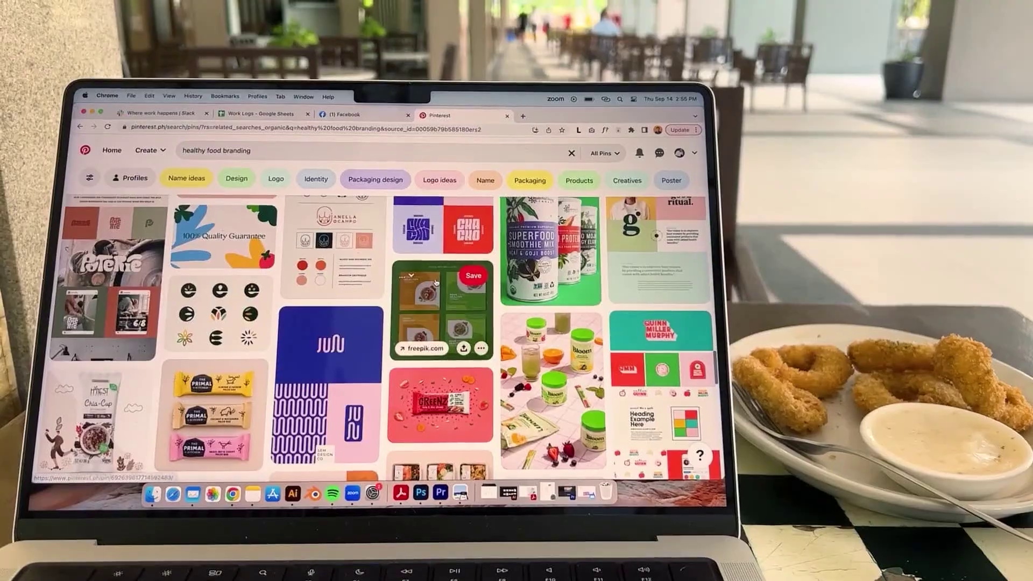
pyautogui.scroll(-2, 432, 281)
# Step: Scroll the 'healthy food branding' pins past snack bar wrappers and drink can packaging
pyautogui.scroll(-10, 433, 281)
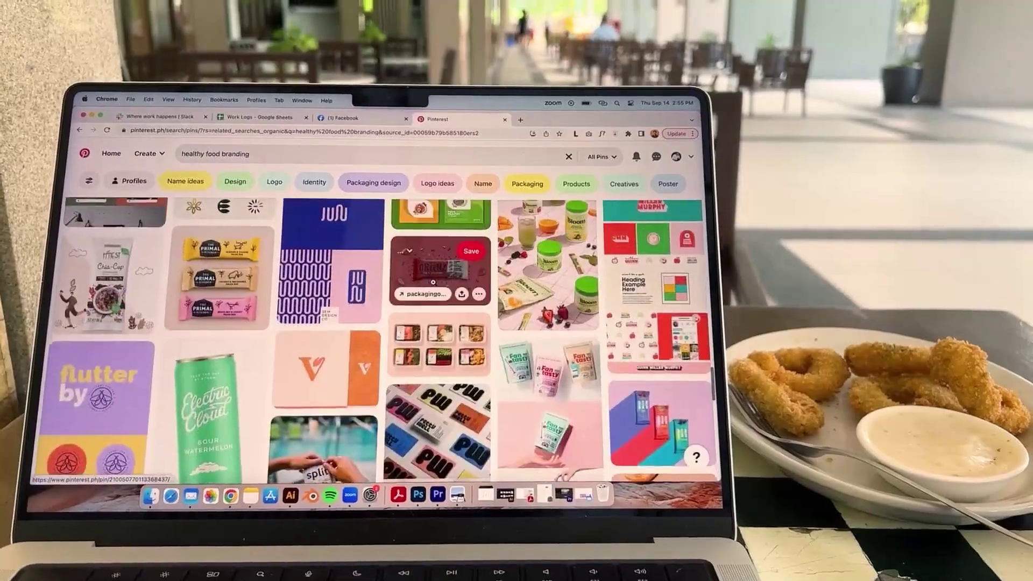